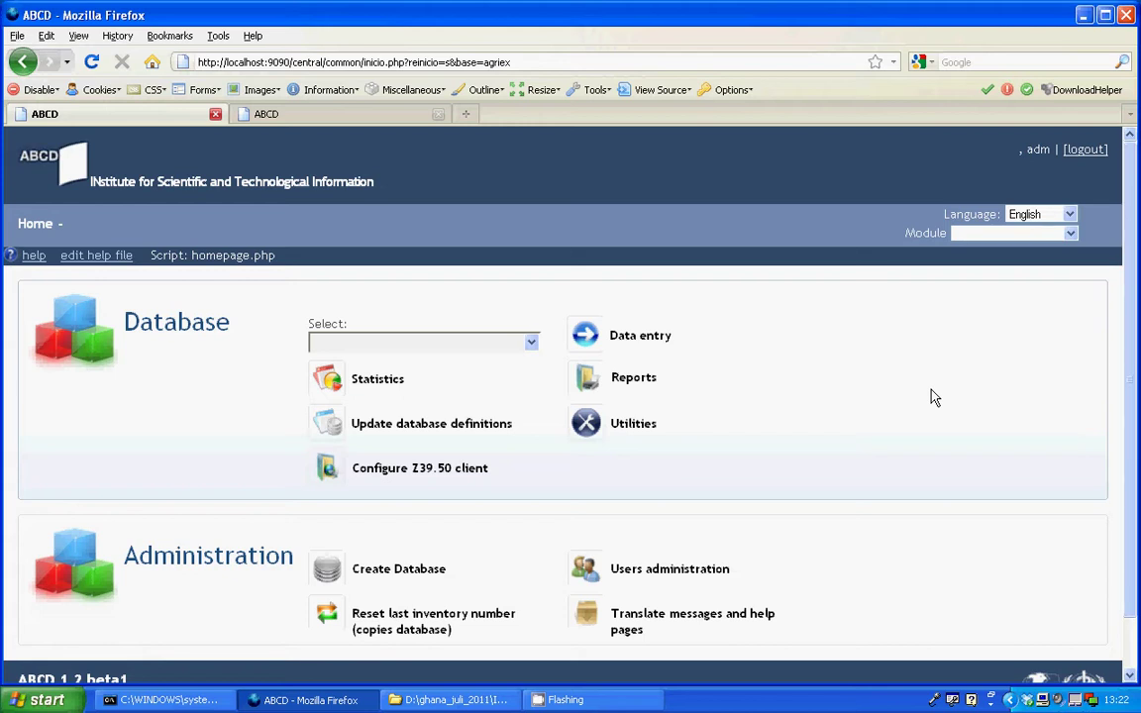
Open the field definition table (FDT) of the Agriex database for updating.
{"action": "left_click", "coordinate": [532, 345]}
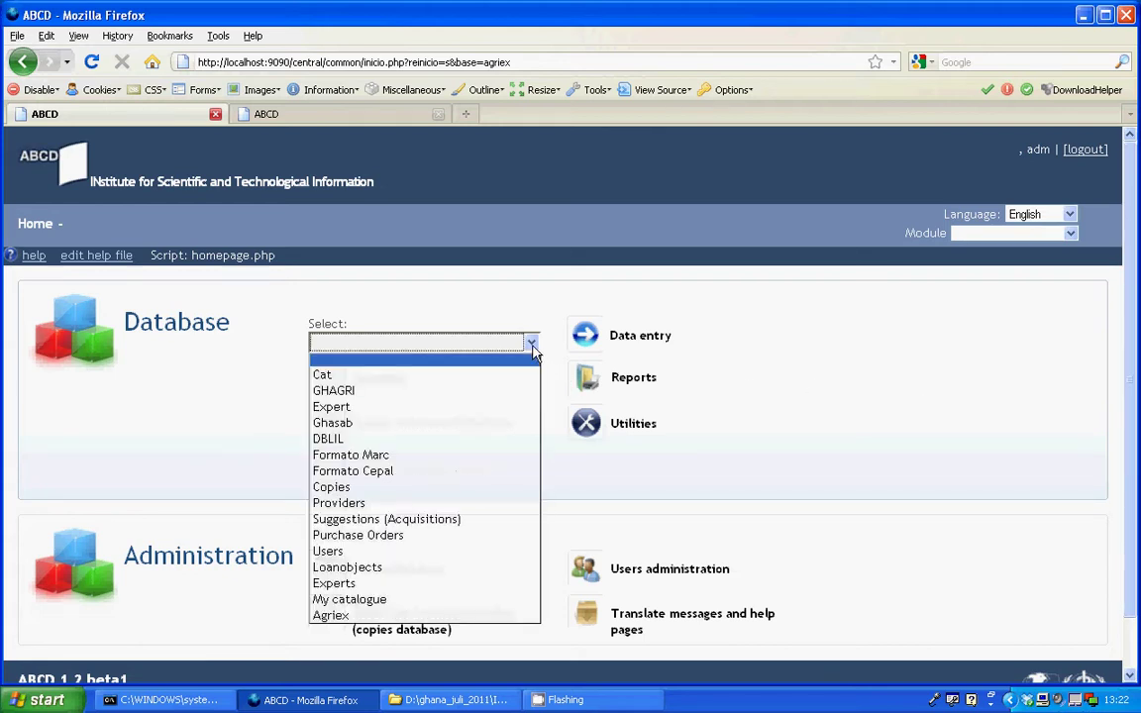
{"action": "left_click", "coordinate": [452, 617]}
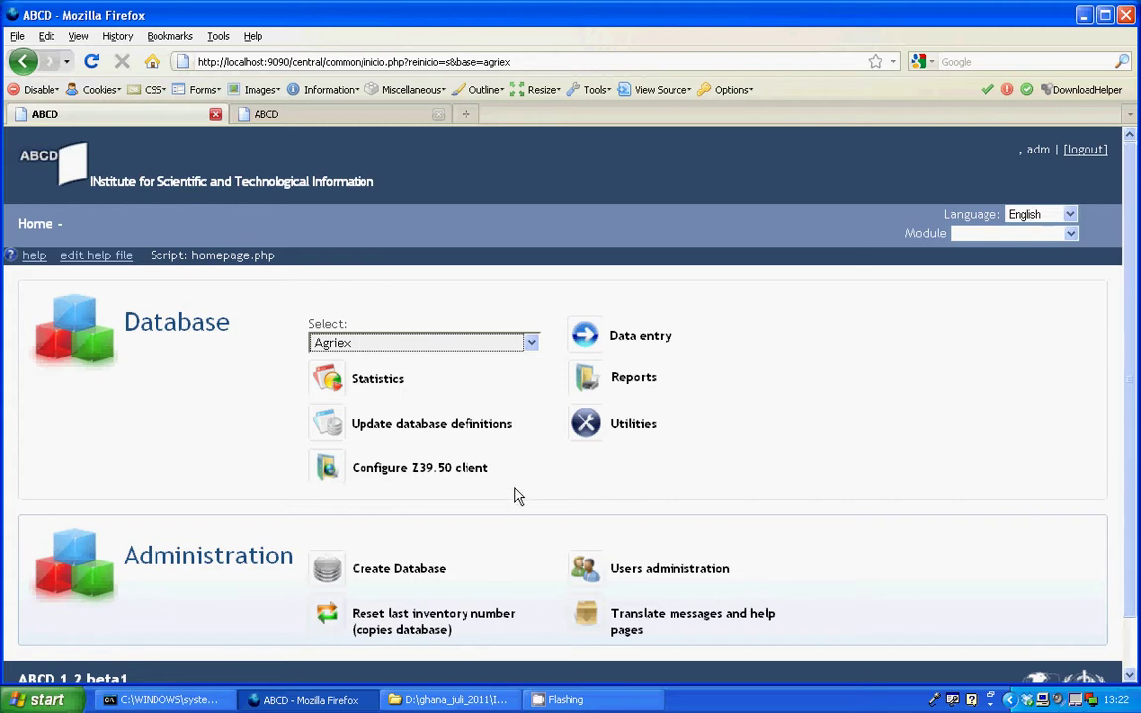
{"action": "left_click", "coordinate": [364, 426]}
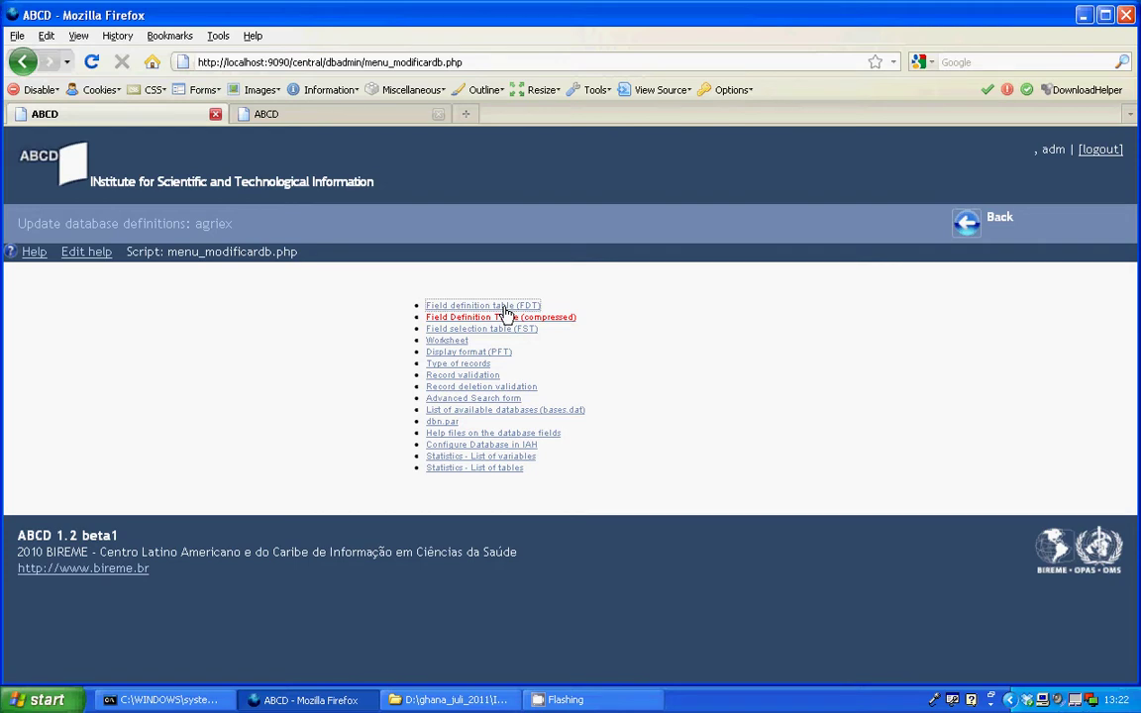
{"action": "left_click", "coordinate": [506, 313]}
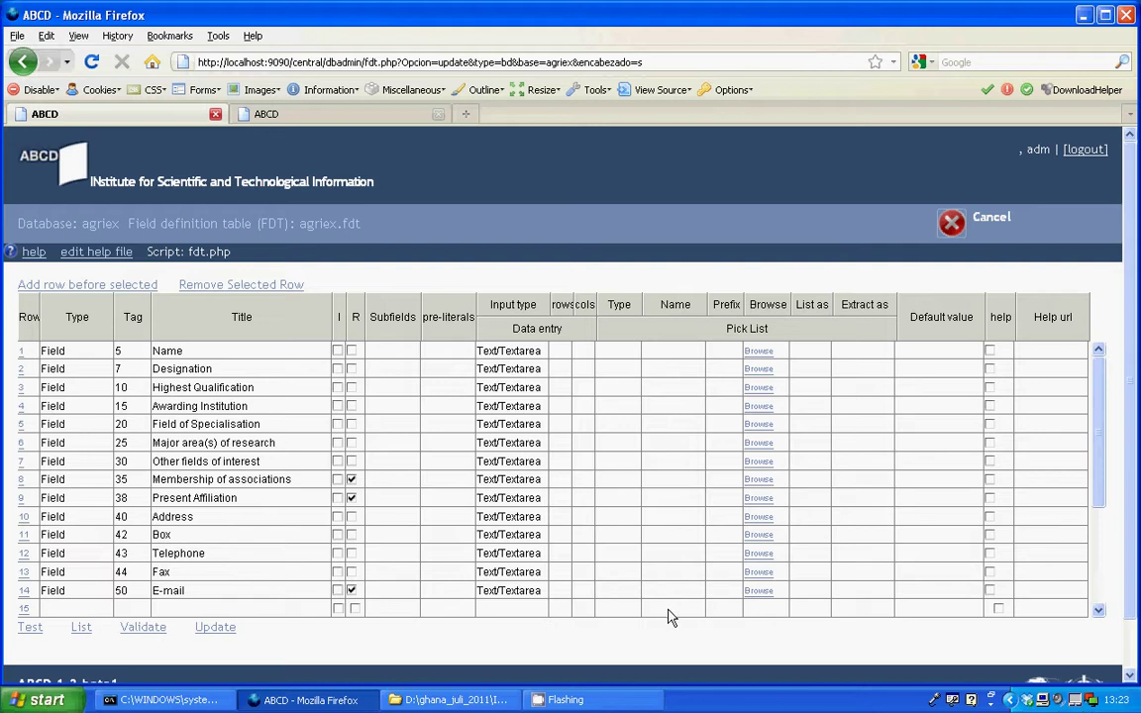
Define row 15, below E-mail, as type Field with tag 60 and title Gender.
{"action": "left_click", "coordinate": [75, 613]}
{"action": "left_click", "coordinate": [59, 574]}
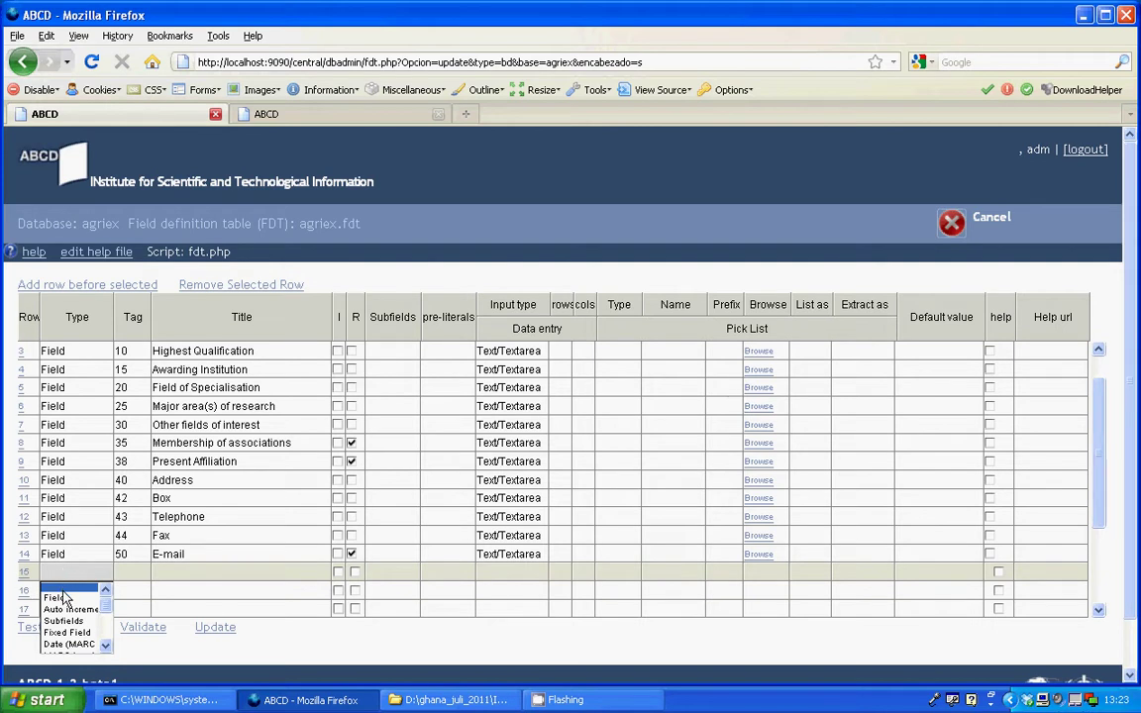
{"action": "left_click", "coordinate": [64, 599]}
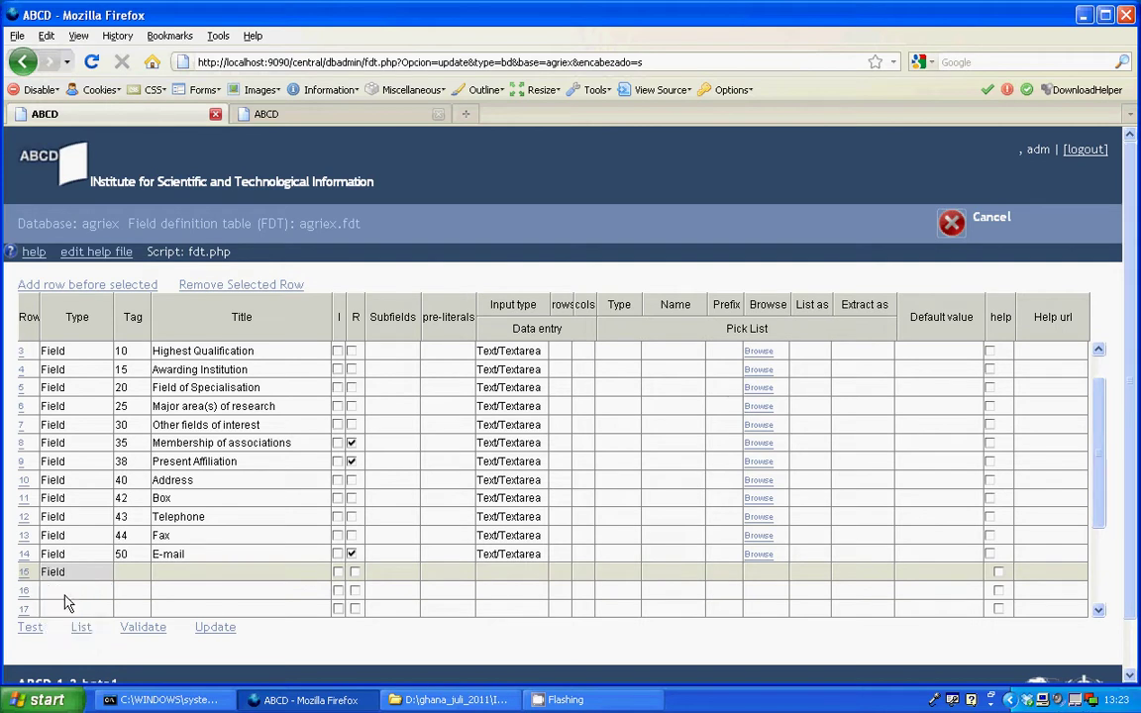
{"action": "left_click", "coordinate": [130, 572]}
{"action": "type", "text": "60"}
{"action": "left_click", "coordinate": [172, 574]}
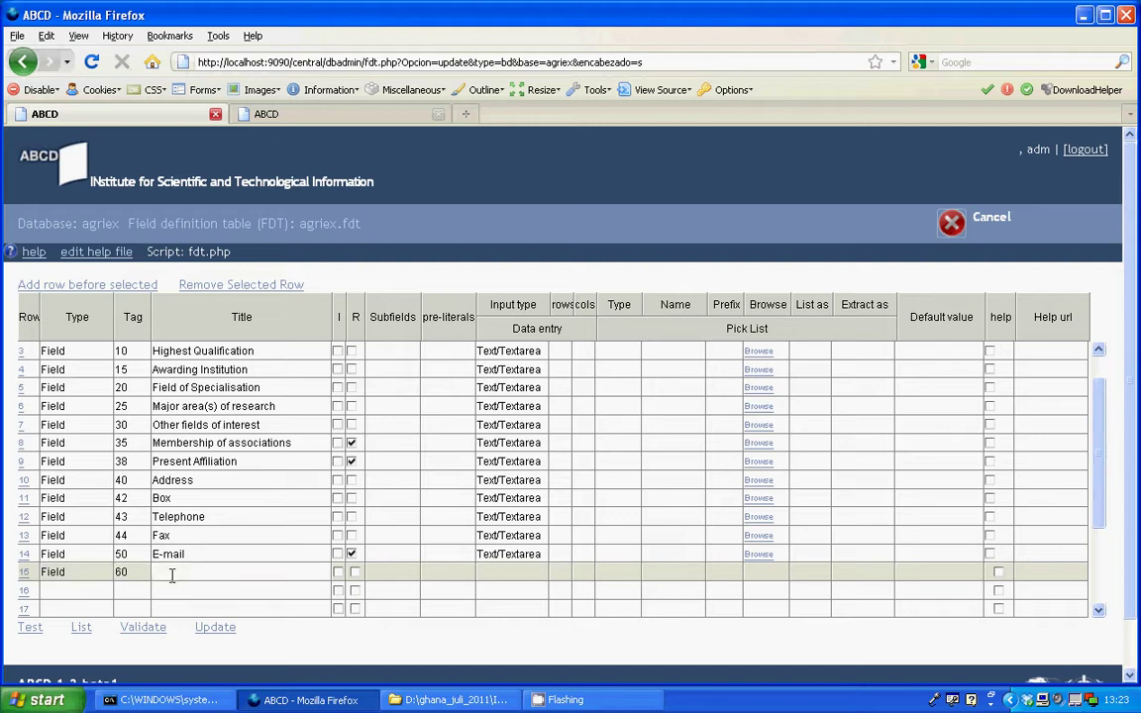
{"action": "type", "text": "Gender"}
Set the Gender field's data entry input type to Radio.
{"action": "left_click", "coordinate": [524, 580]}
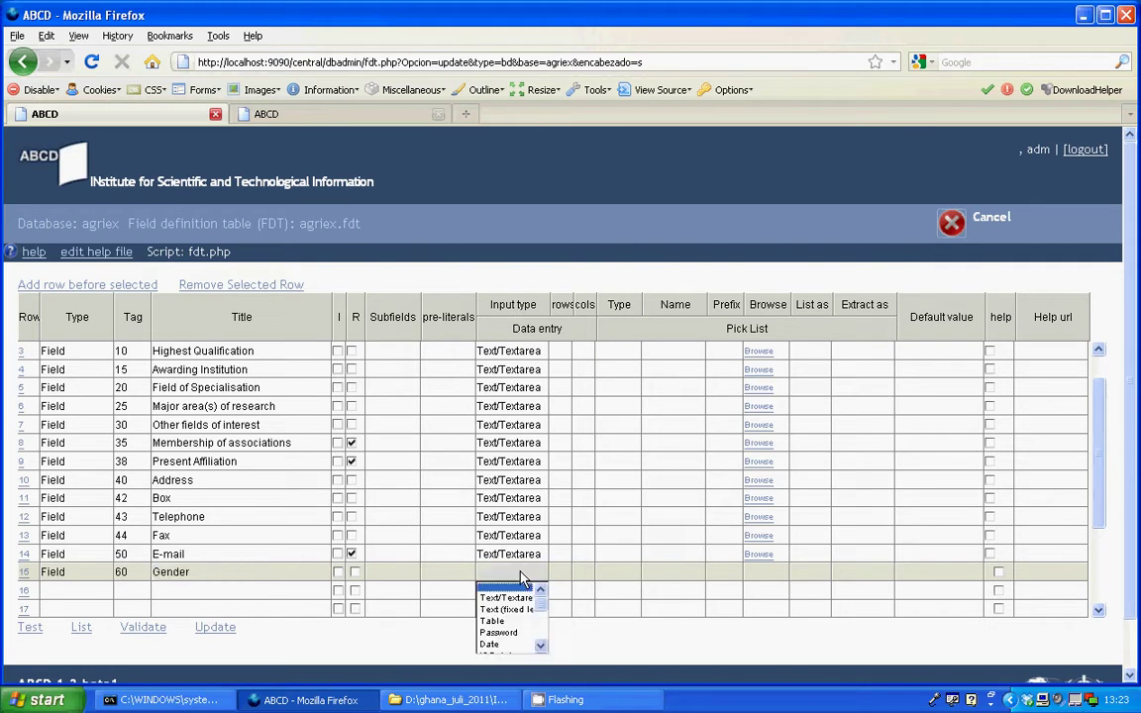
{"action": "left_click", "coordinate": [540, 648]}
{"action": "left_click", "coordinate": [540, 648]}
{"action": "left_click", "coordinate": [539, 649]}
{"action": "left_click", "coordinate": [540, 649]}
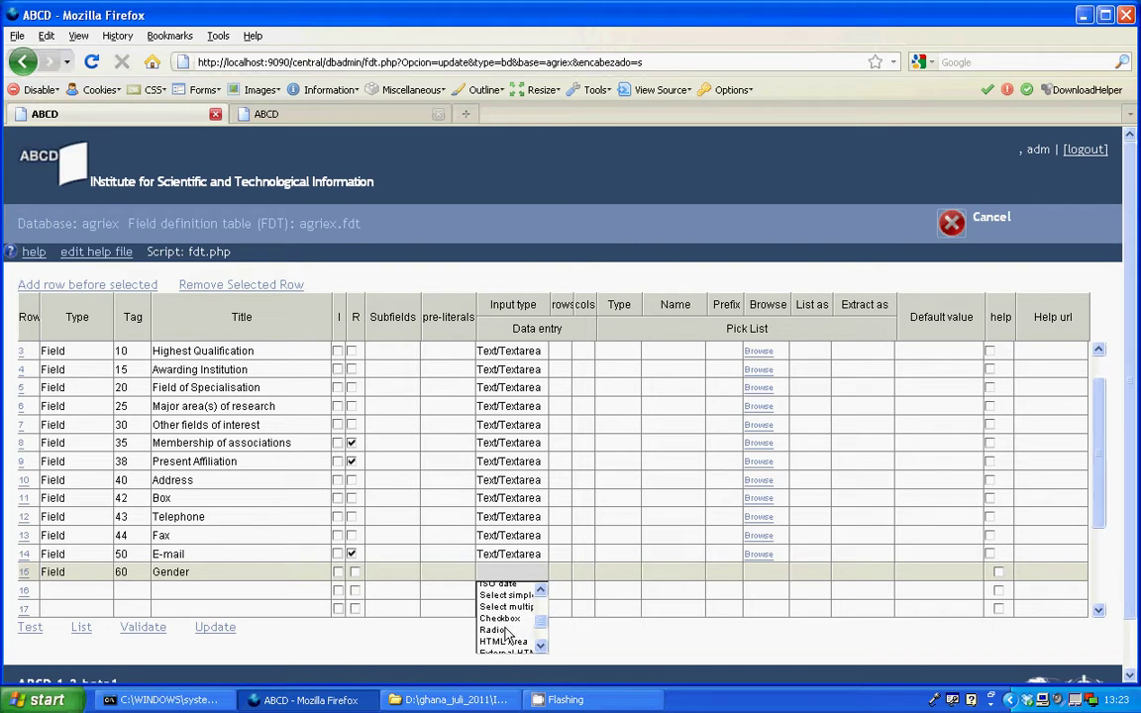
{"action": "left_click", "coordinate": [495, 630]}
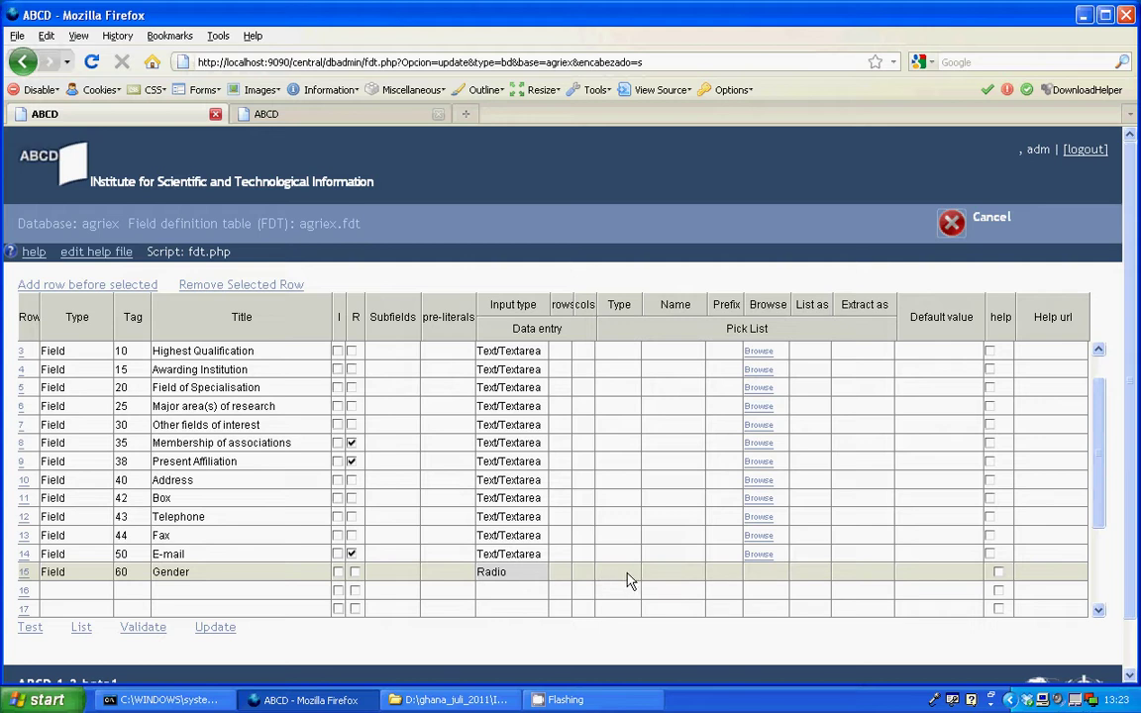
Give the Gender field a pick list of type Table named gender.
{"action": "left_click", "coordinate": [627, 581]}
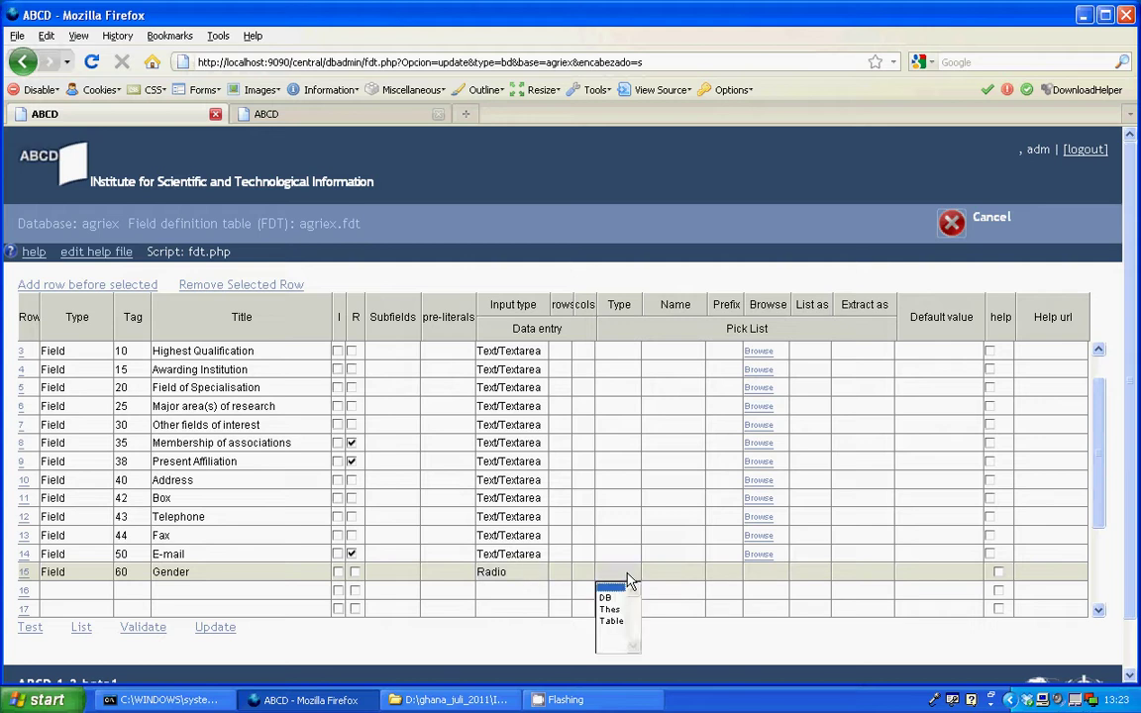
{"action": "left_click", "coordinate": [611, 623]}
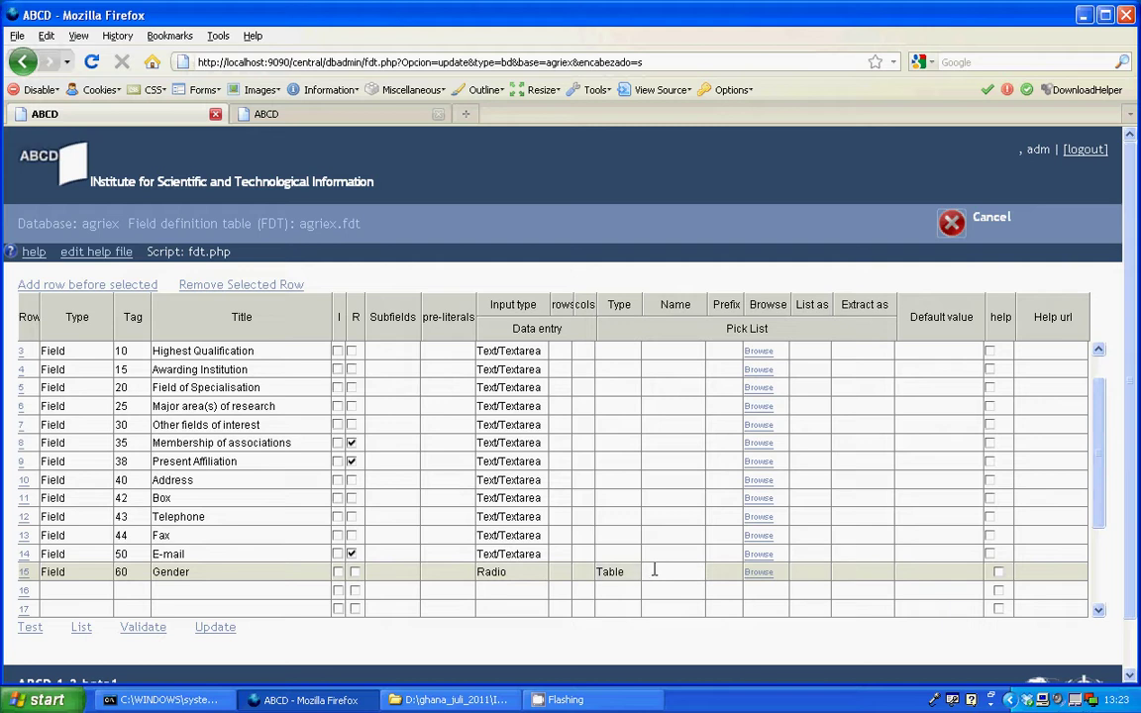
{"action": "type", "text": "gender"}
Open the Gender field's pick list for creating its terms.
{"action": "left_click", "coordinate": [723, 575]}
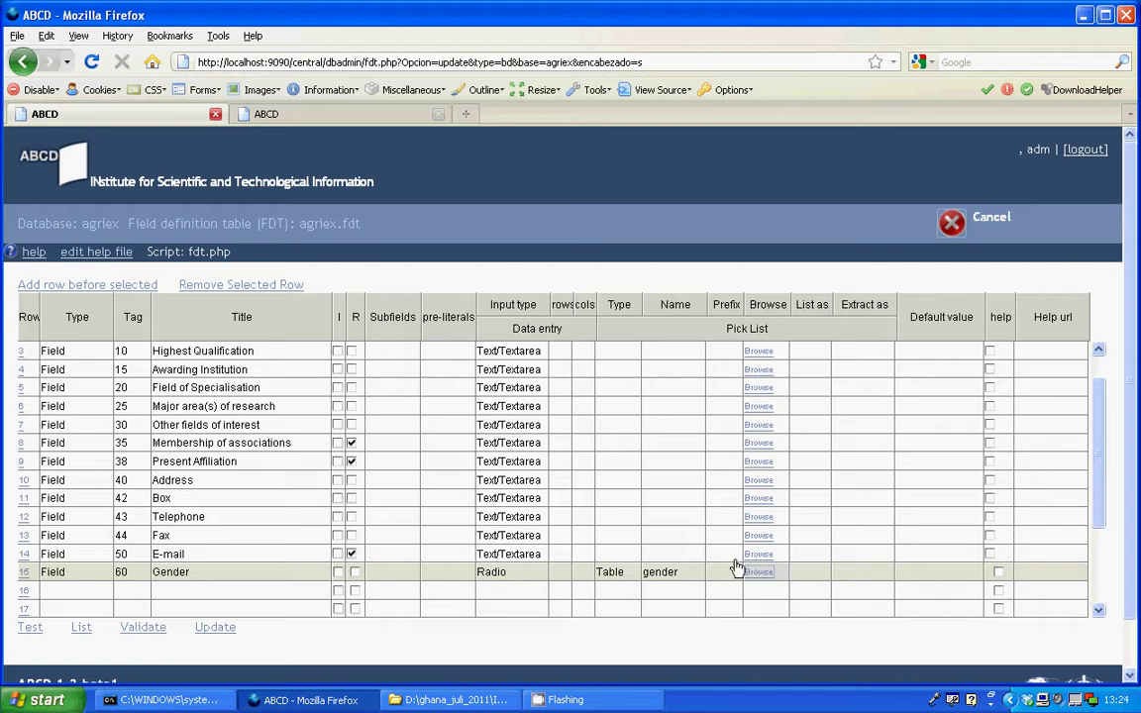
{"action": "left_click", "coordinate": [290, 116]}
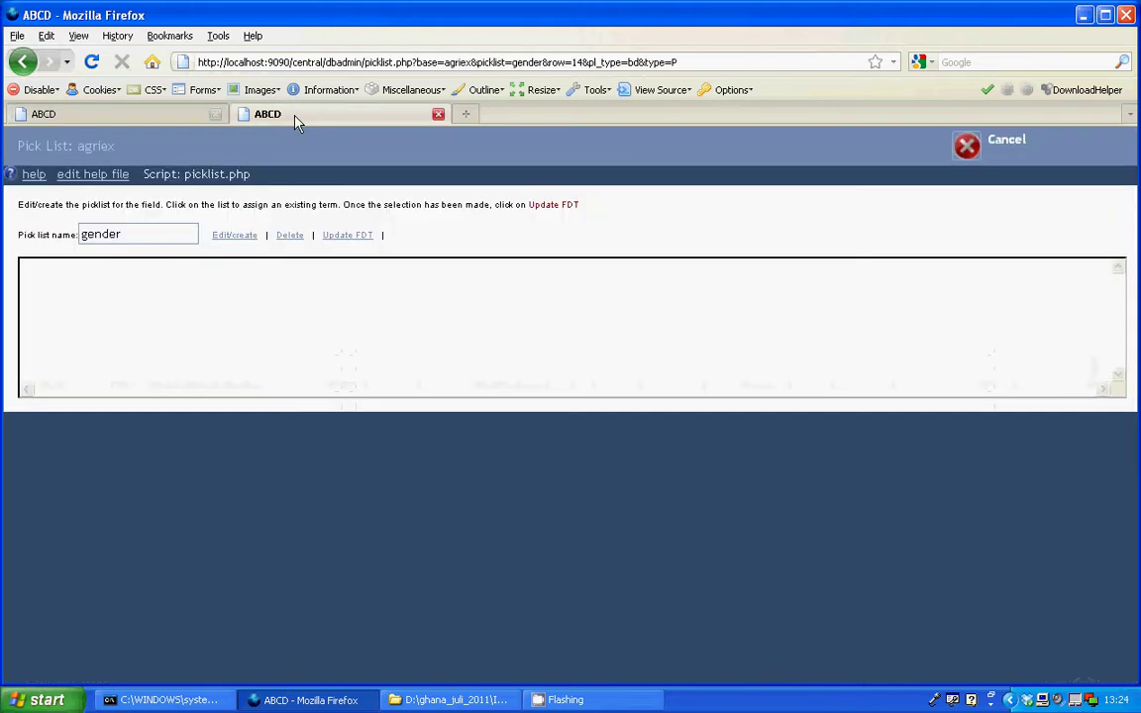
{"action": "left_click", "coordinate": [229, 237]}
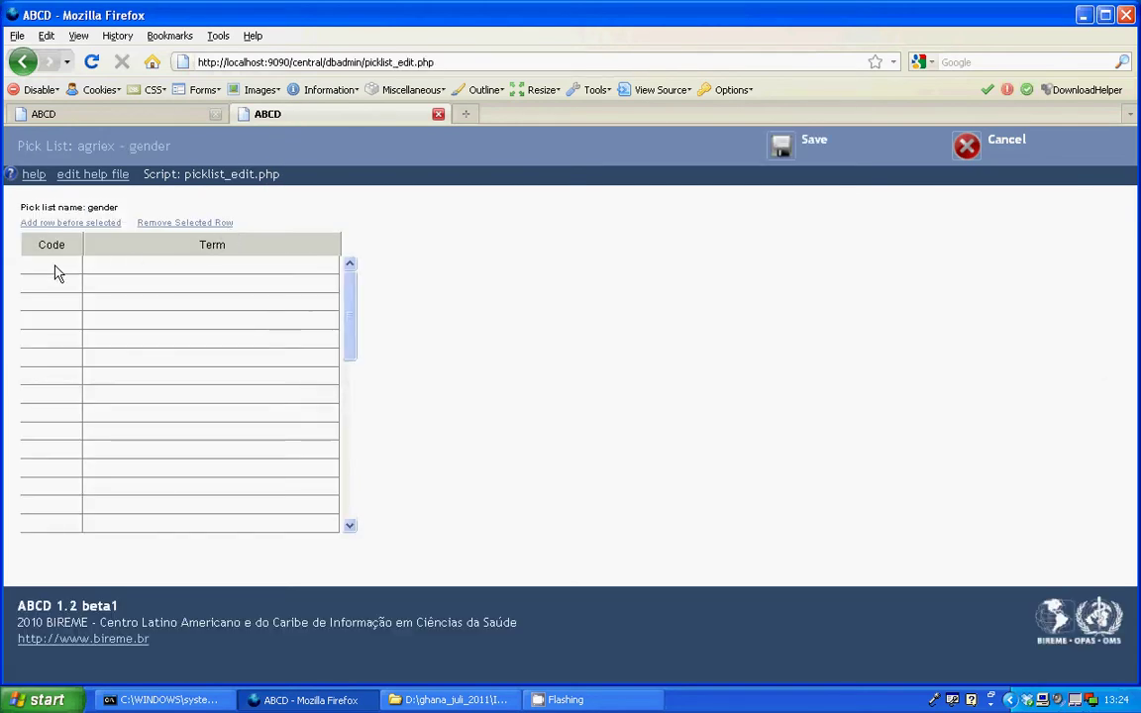
Enter the pick list codes M with term Male and F with term Female in the first two rows.
{"action": "left_click", "coordinate": [57, 267]}
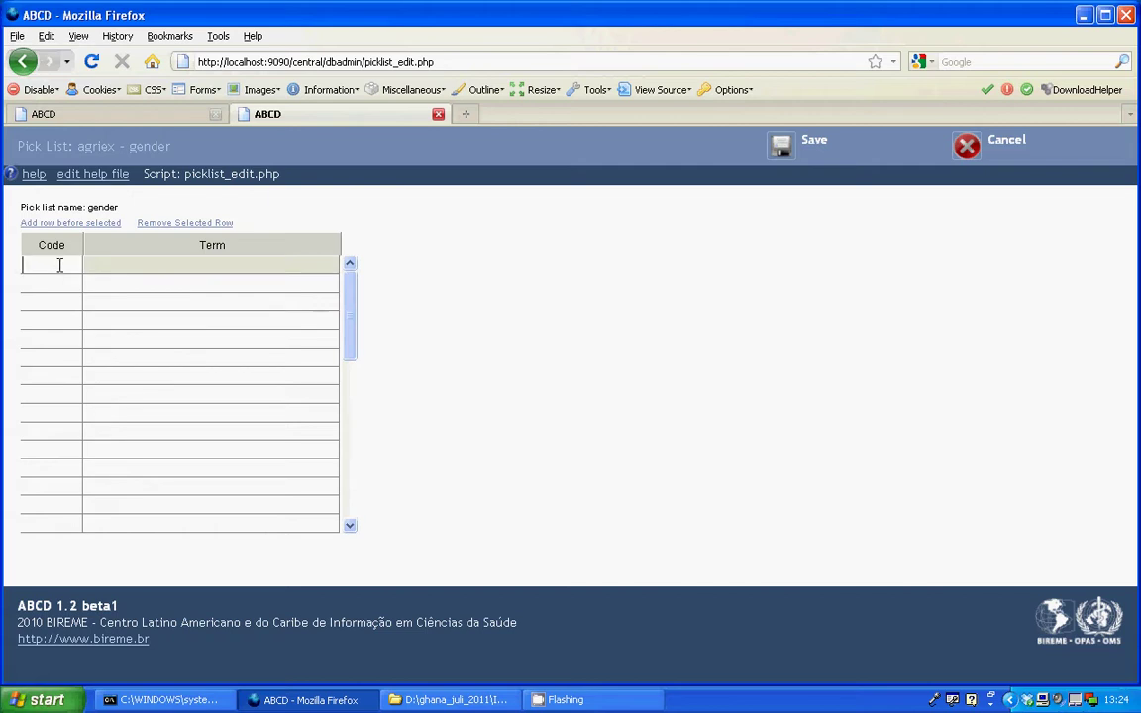
{"action": "type", "text": "M"}
{"action": "left_click", "coordinate": [104, 265]}
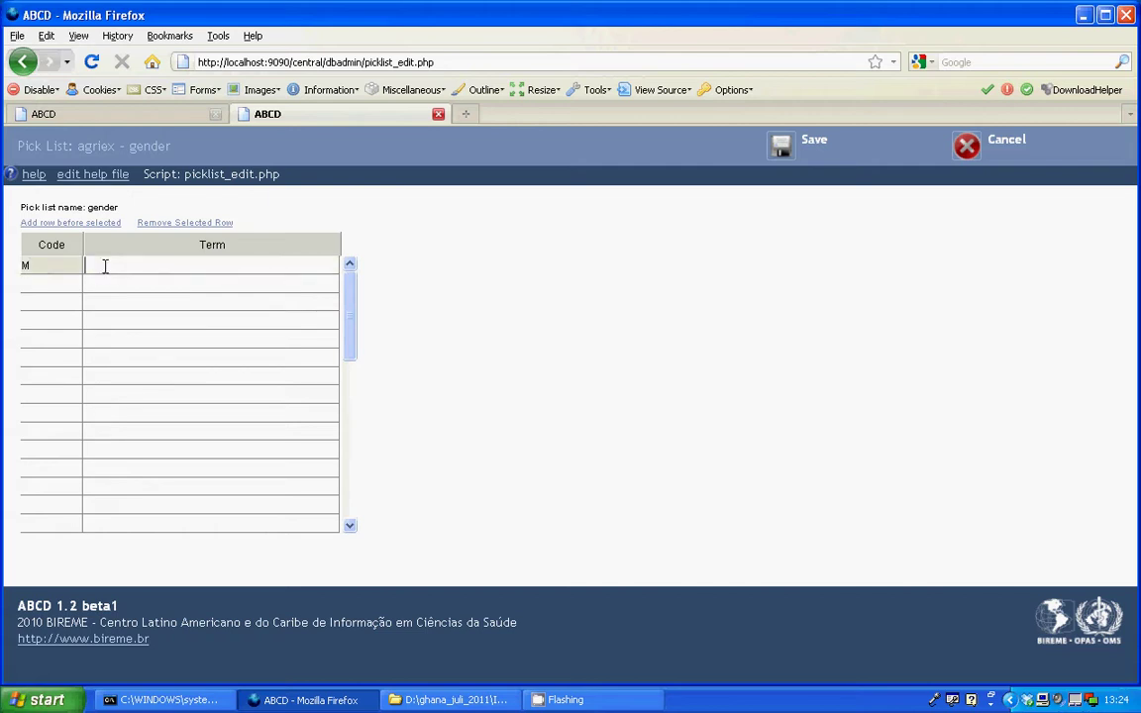
{"action": "type", "text": "Male"}
{"action": "left_click", "coordinate": [43, 287]}
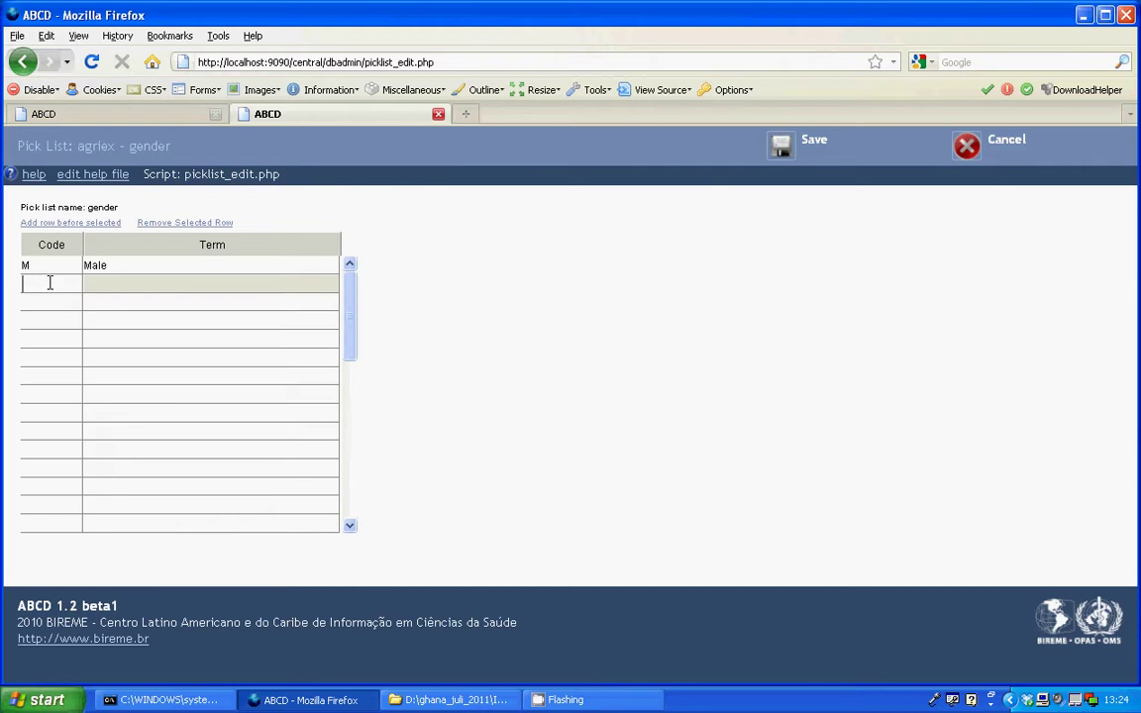
{"action": "type", "text": "F"}
{"action": "left_click", "coordinate": [104, 283]}
{"action": "type", "text": "Female"}
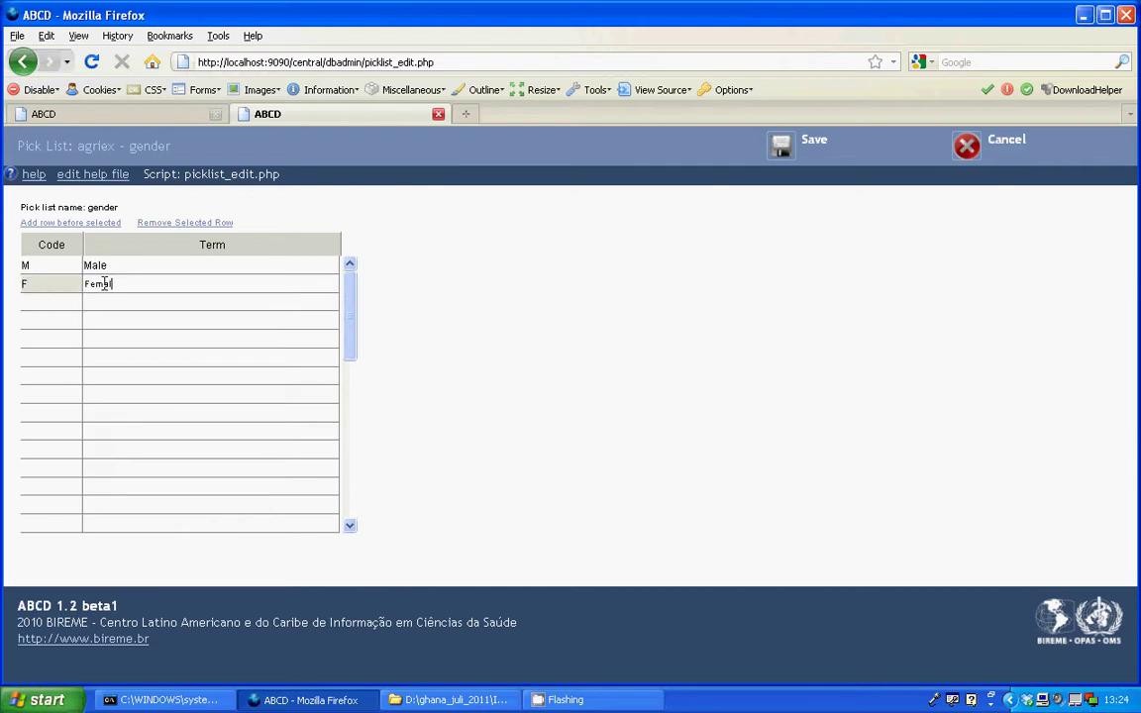
Add code U with term Unknown as the third pick list row and save the list.
{"action": "left_click", "coordinate": [63, 301]}
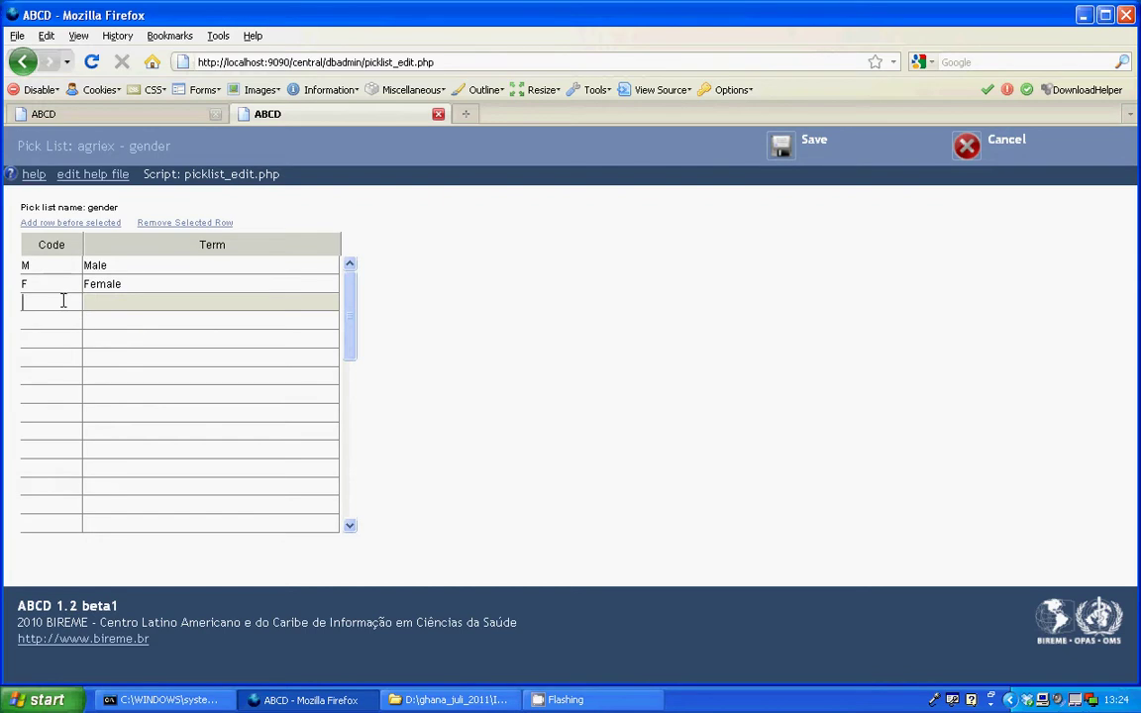
{"action": "type", "text": "u"}
{"action": "left_click", "coordinate": [102, 307]}
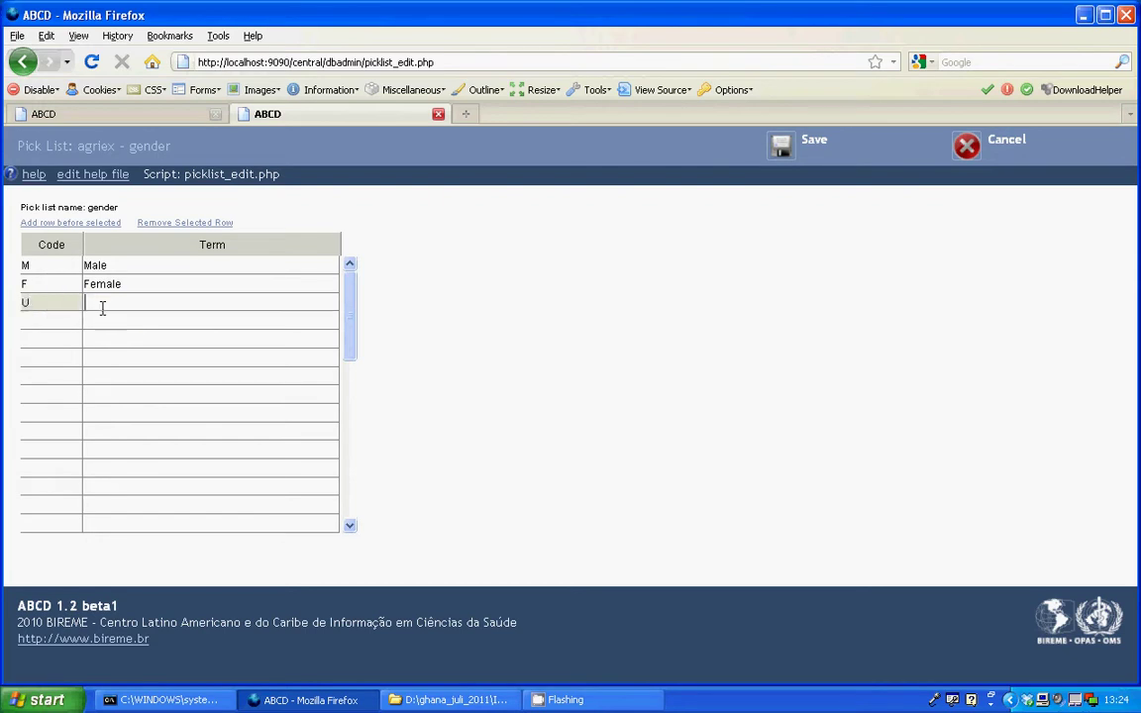
{"action": "type", "text": "Unknown"}
{"action": "left_click", "coordinate": [781, 149]}
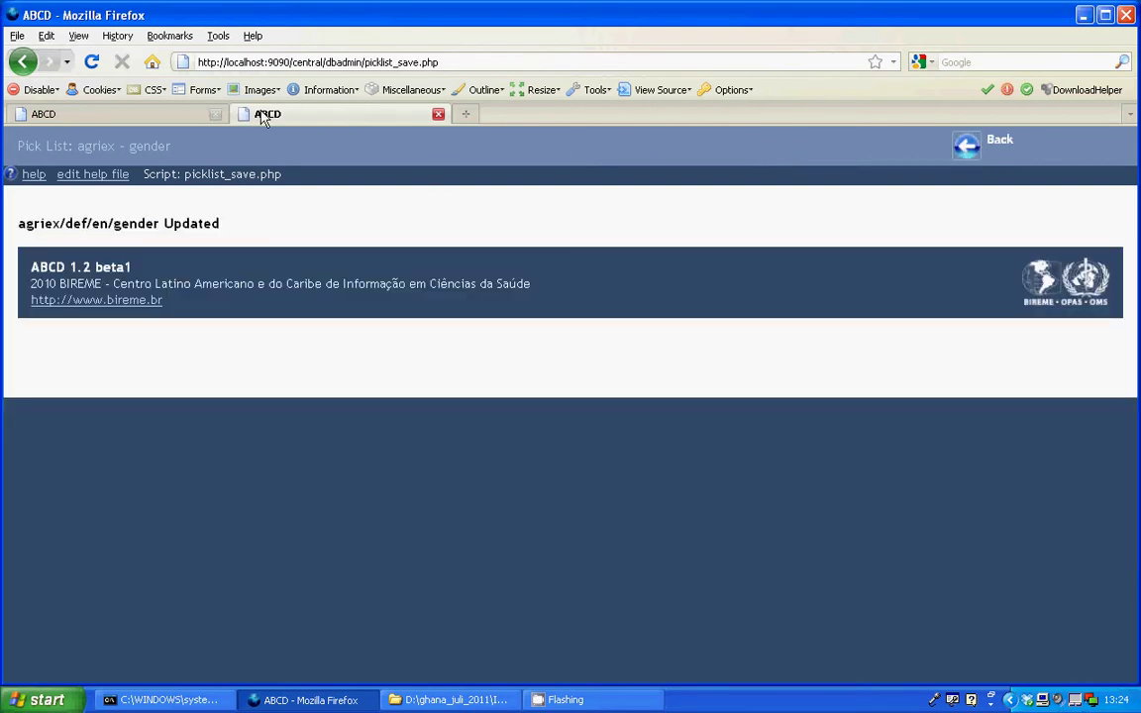
Test the field definition table's entry form by trying the Unknown, Female and Male gender options, and close the test form.
{"action": "left_click", "coordinate": [164, 114]}
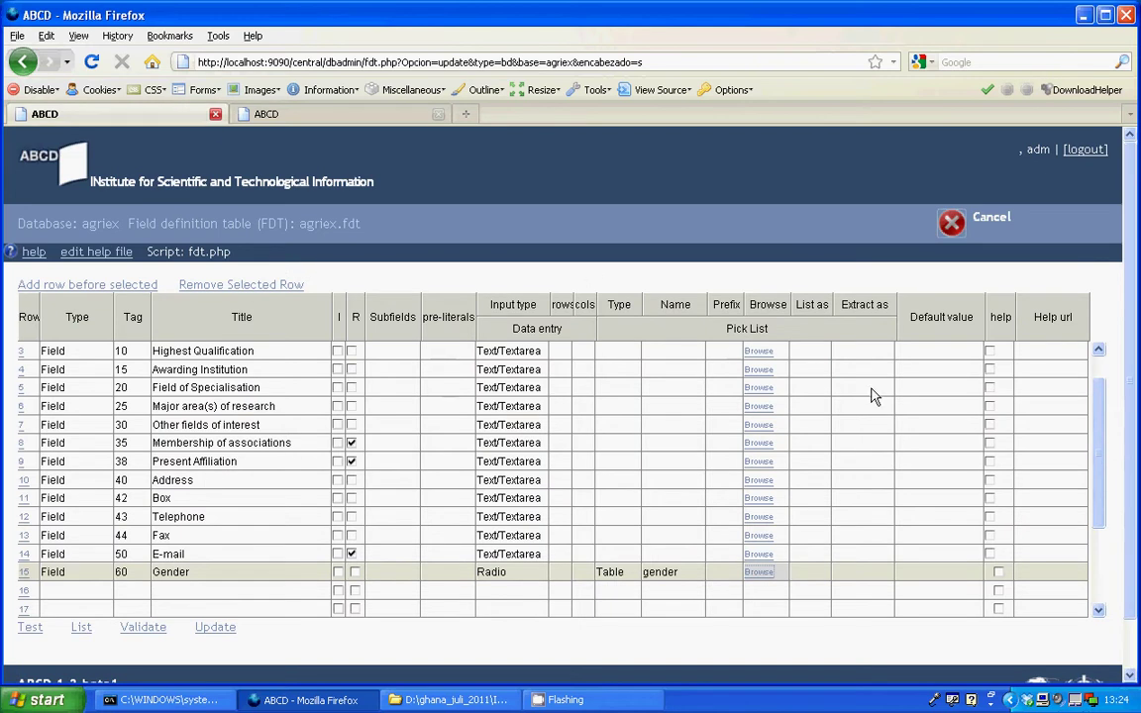
{"action": "left_click", "coordinate": [32, 627]}
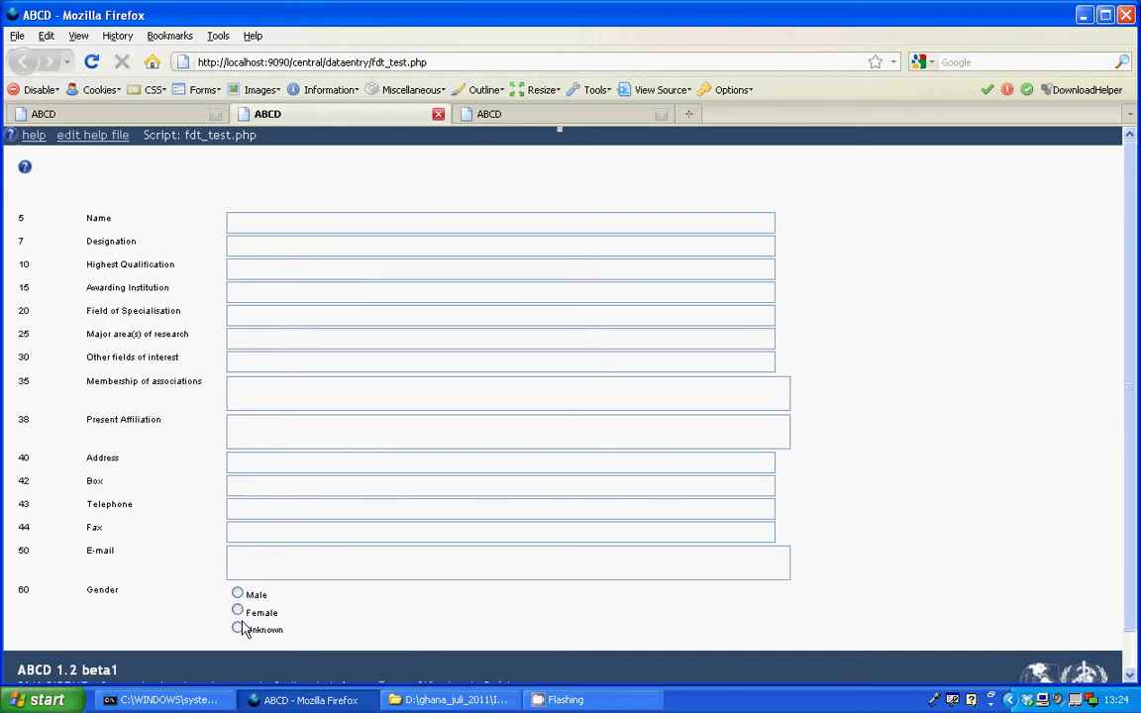
{"action": "left_click", "coordinate": [238, 628]}
{"action": "left_click", "coordinate": [238, 611]}
{"action": "left_click", "coordinate": [238, 595]}
{"action": "left_click", "coordinate": [238, 628]}
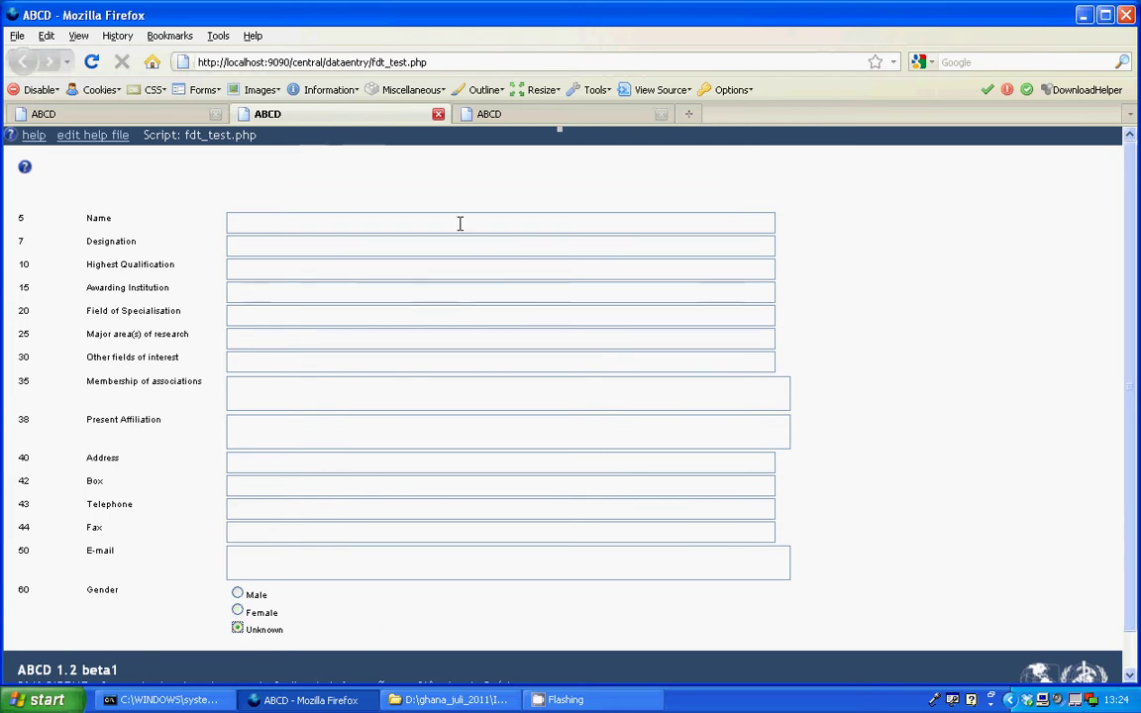
{"action": "left_click", "coordinate": [438, 114]}
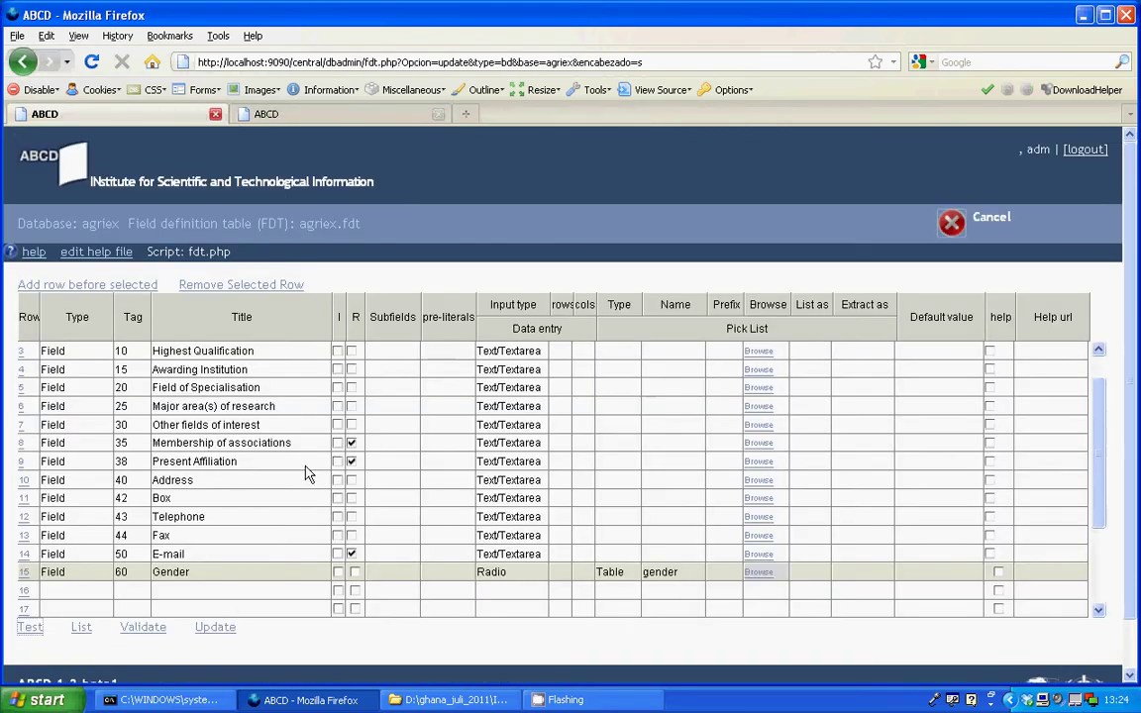
Save the updated field definition table and return to the home page.
{"action": "left_click", "coordinate": [212, 628]}
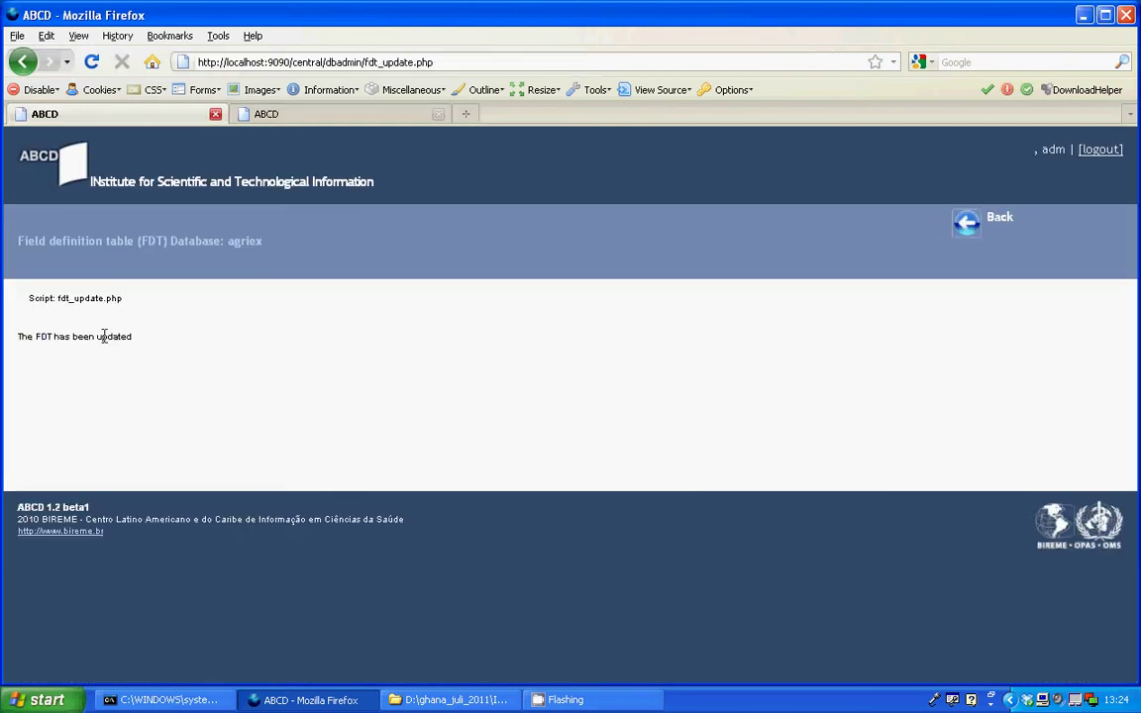
{"action": "left_click_drag", "start_coordinate": [24, 338], "coordinate": [142, 342]}
{"action": "left_click", "coordinate": [967, 221]}
{"action": "left_click", "coordinate": [966, 221]}
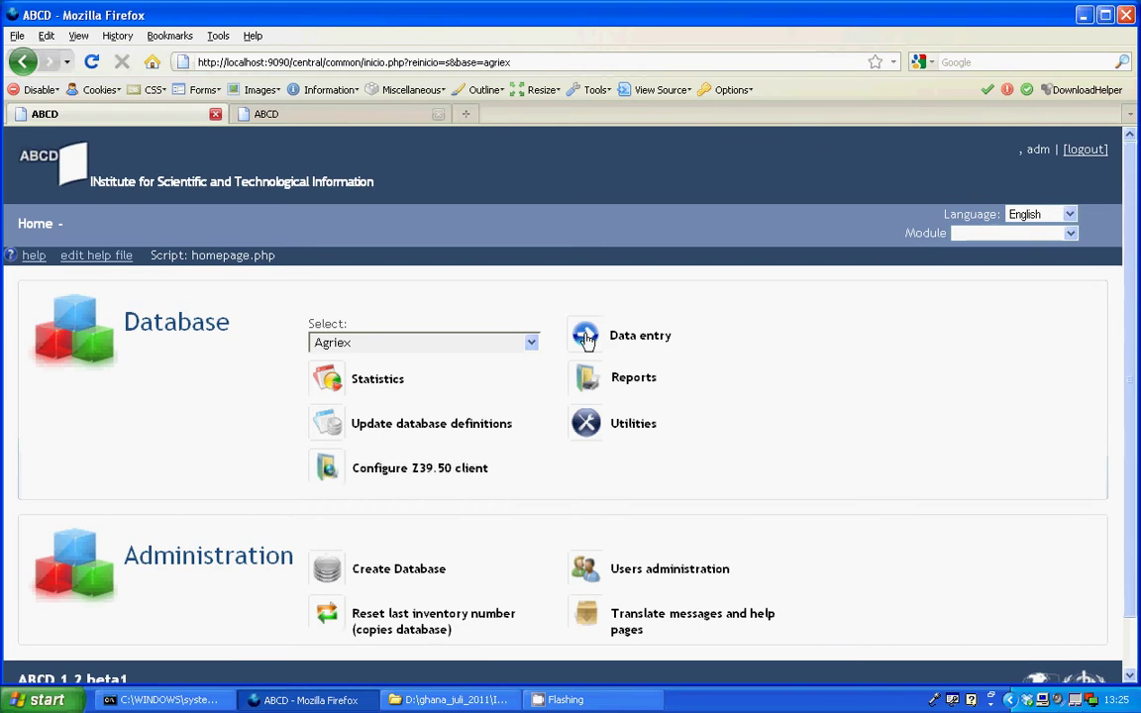
Open data entry for the Agriex database and create a new record to check its Gender field.
{"action": "left_click", "coordinate": [585, 336]}
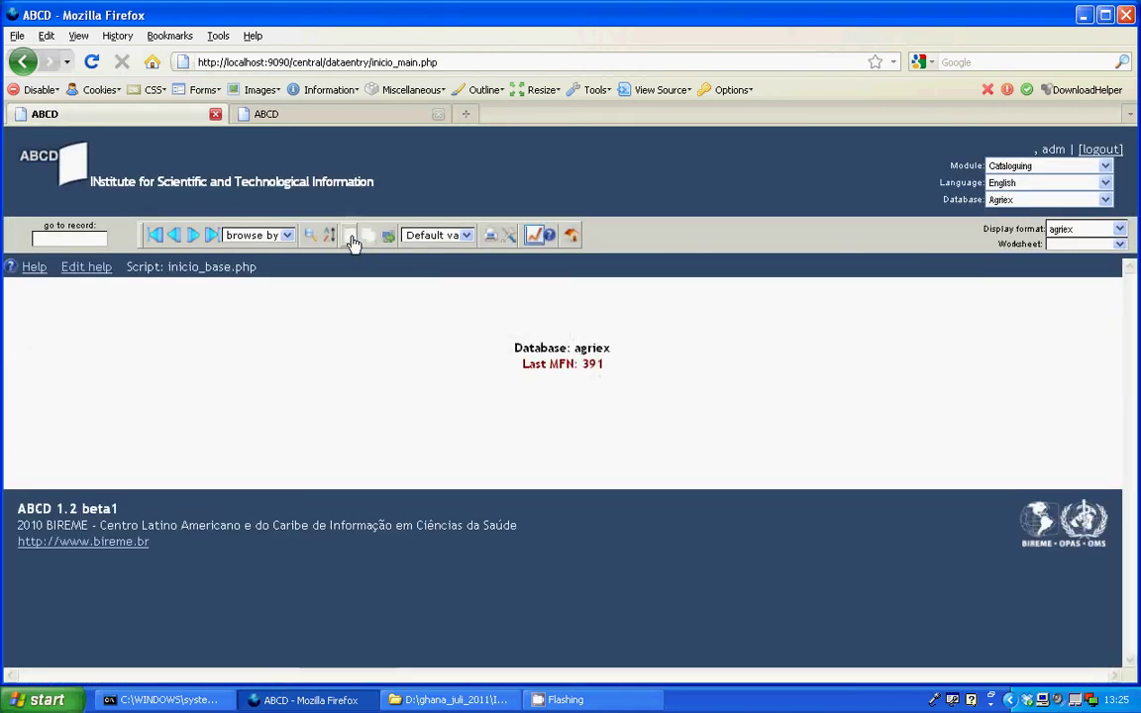
{"action": "left_click", "coordinate": [352, 238]}
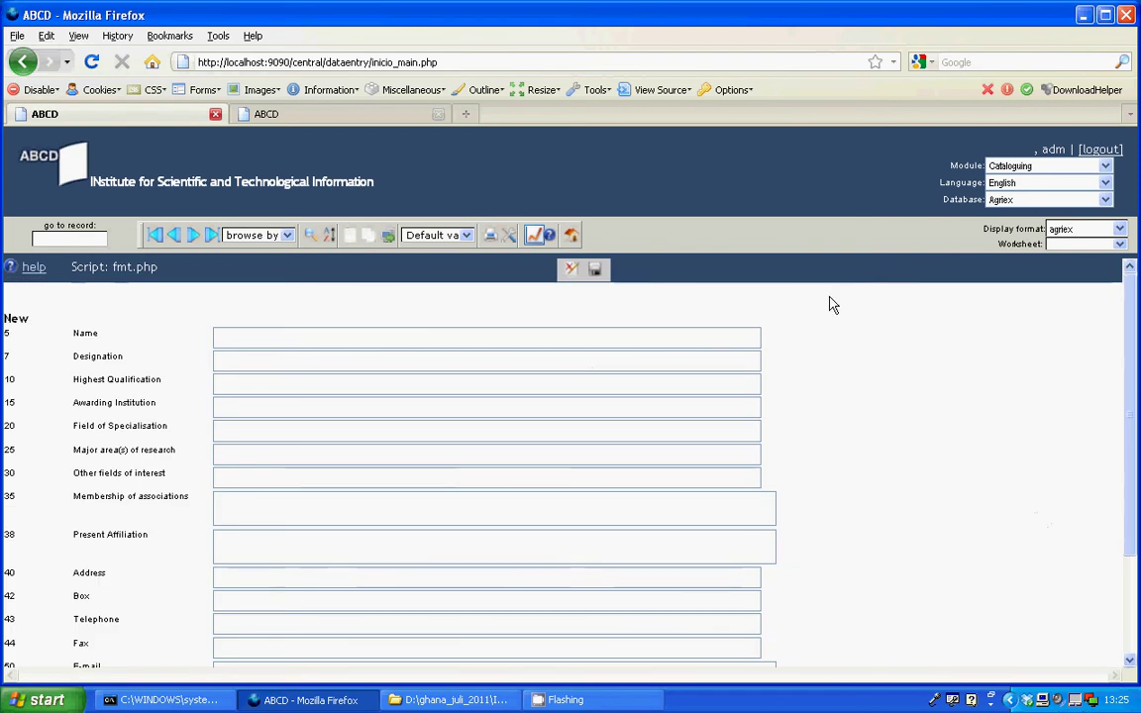
{"action": "scroll", "coordinate": [1135, 300], "scroll_direction": "down", "scroll_amount": 3}
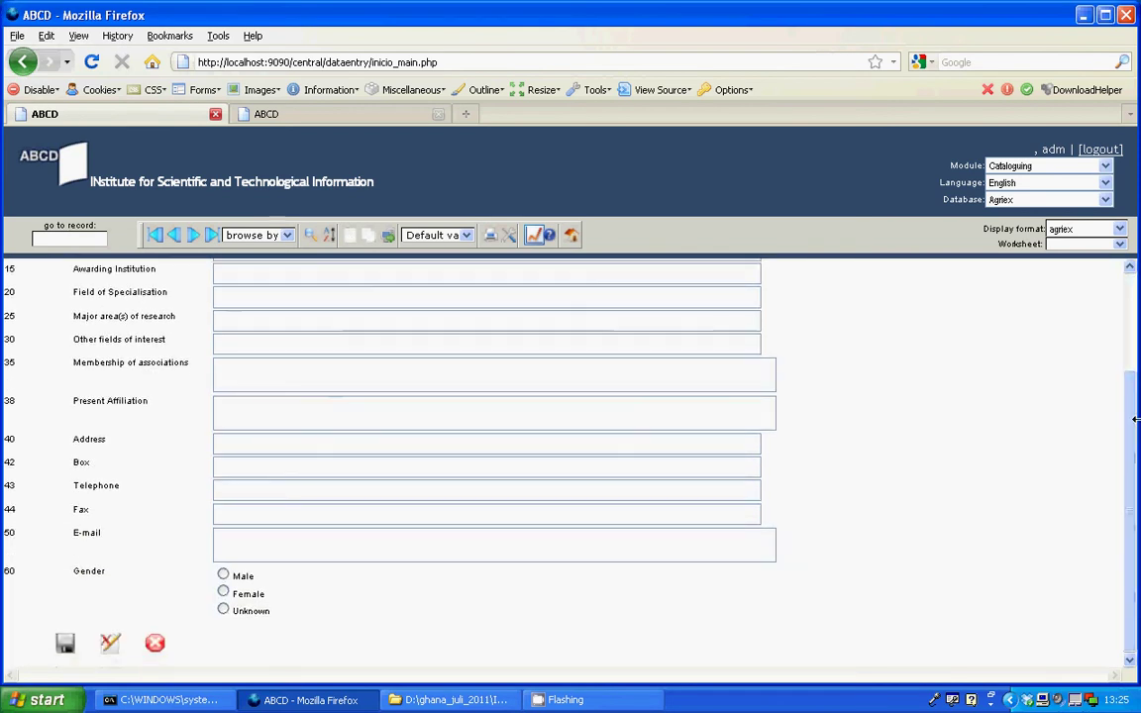